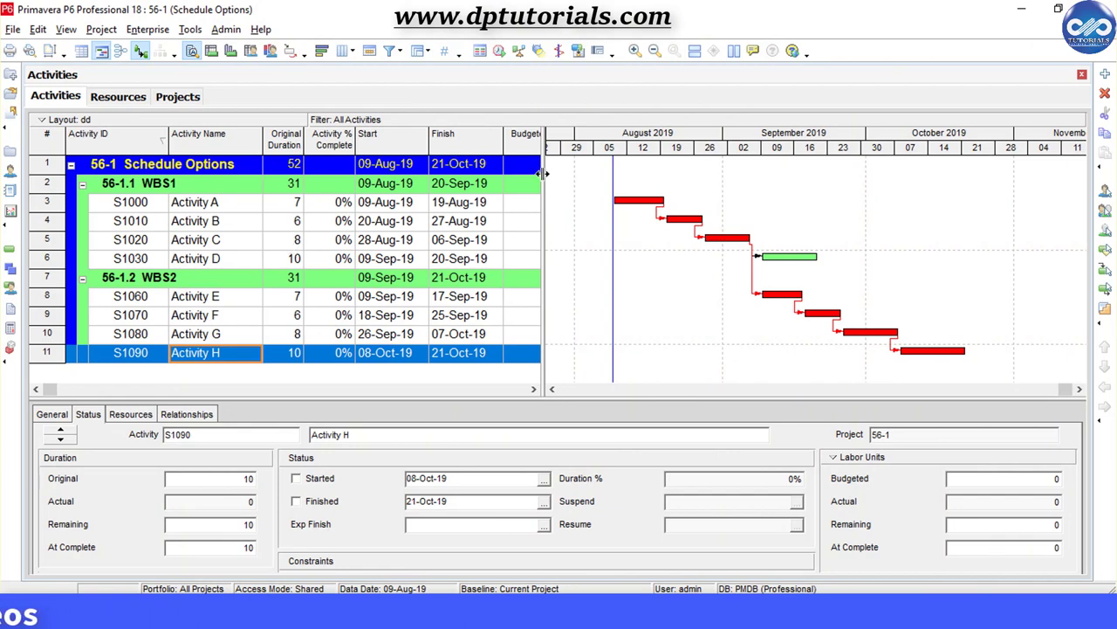
- Widen the Gantt chart and review the WBS1 and project summary dates
{"action": "left_click_drag", "start_coordinate": [527, 175], "coordinate": [524, 179]}
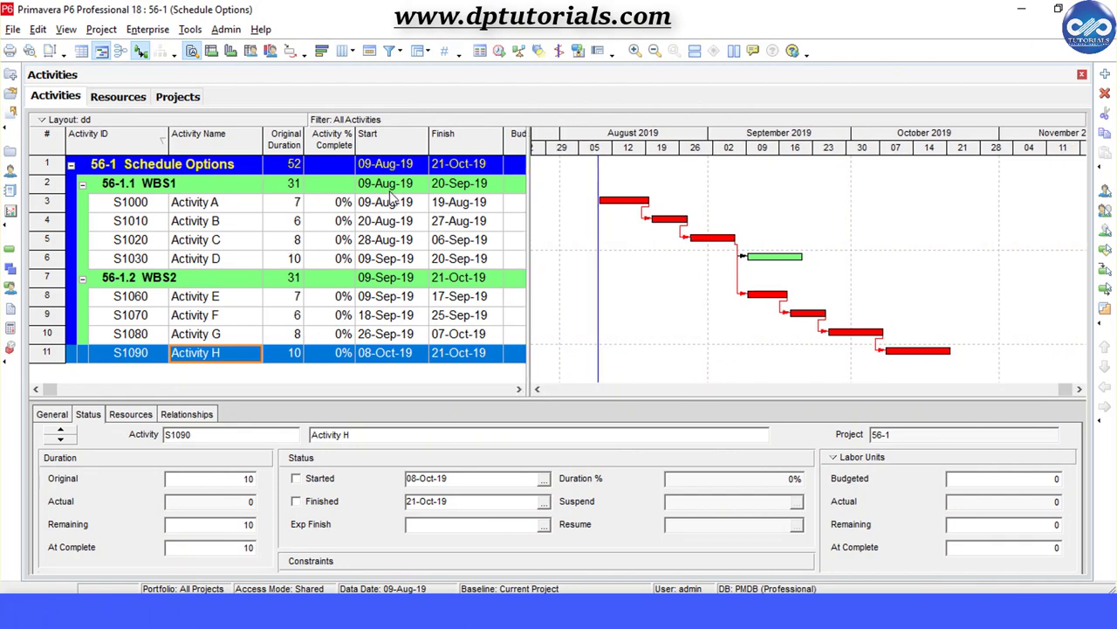
{"action": "left_click", "coordinate": [391, 185]}
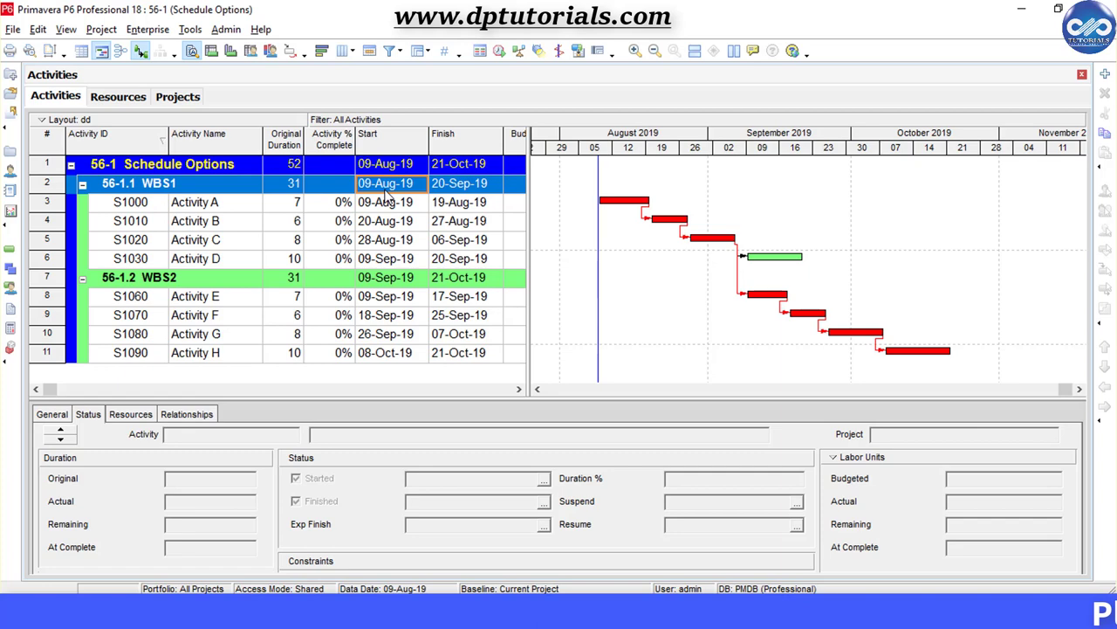
{"action": "left_click", "coordinate": [390, 170]}
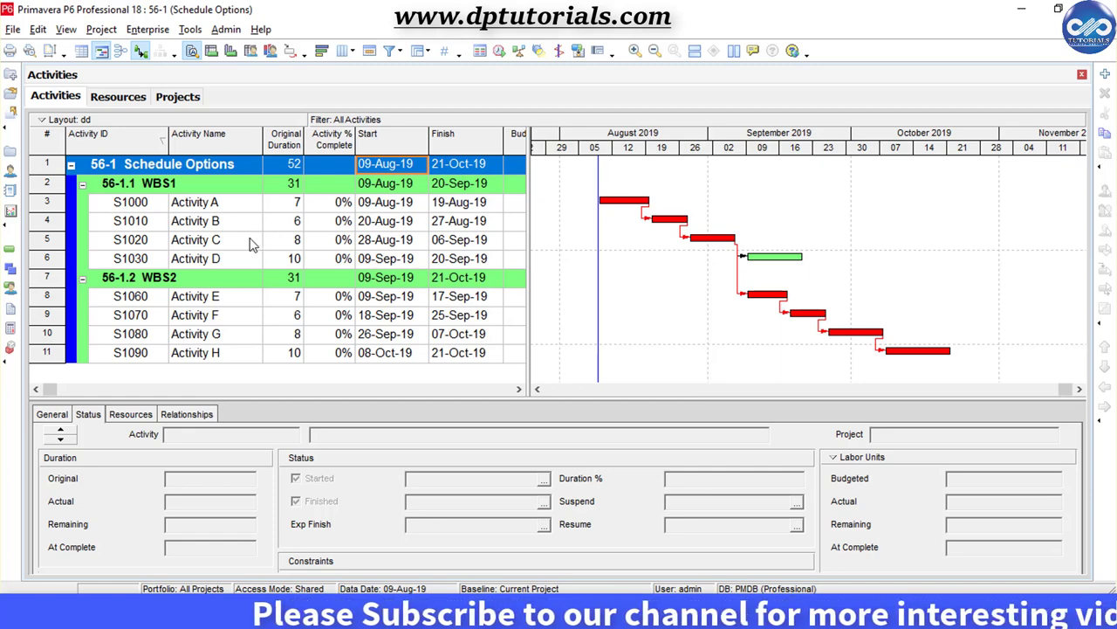
- Record Activity C as started 01-Aug-19 and finished 08-Aug-19
{"action": "left_click", "coordinate": [210, 239]}
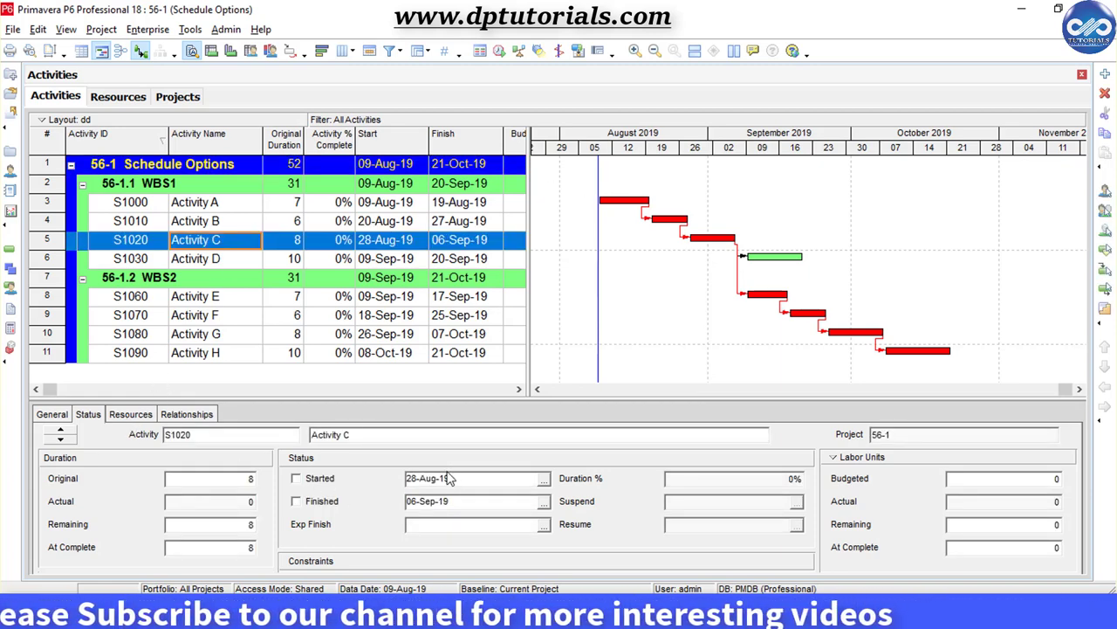
{"action": "left_click", "coordinate": [296, 478]}
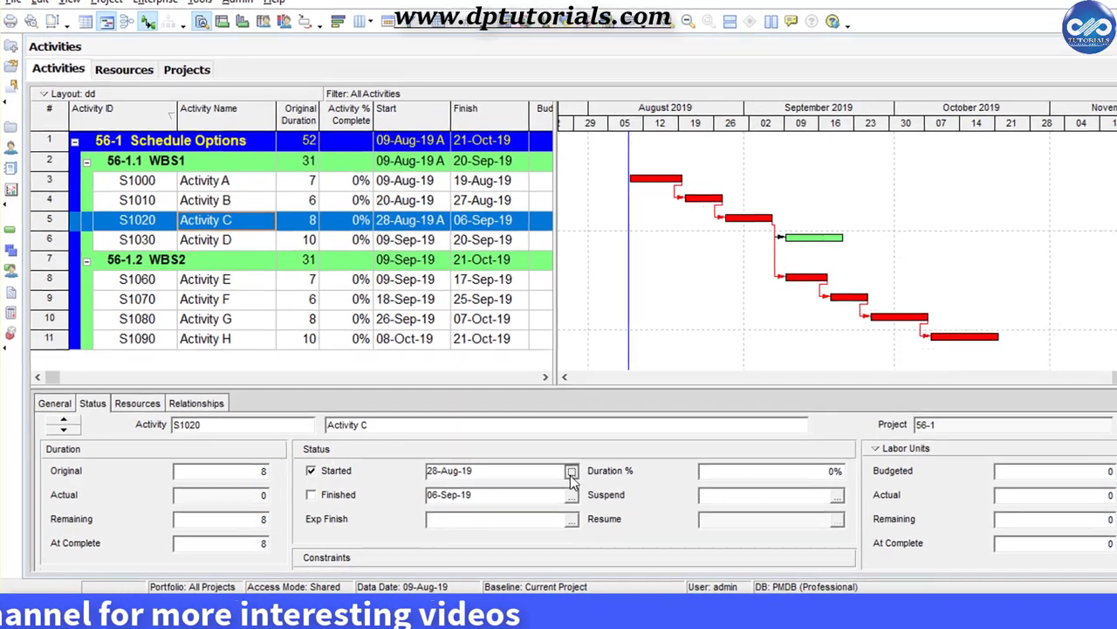
{"action": "left_click", "coordinate": [572, 472]}
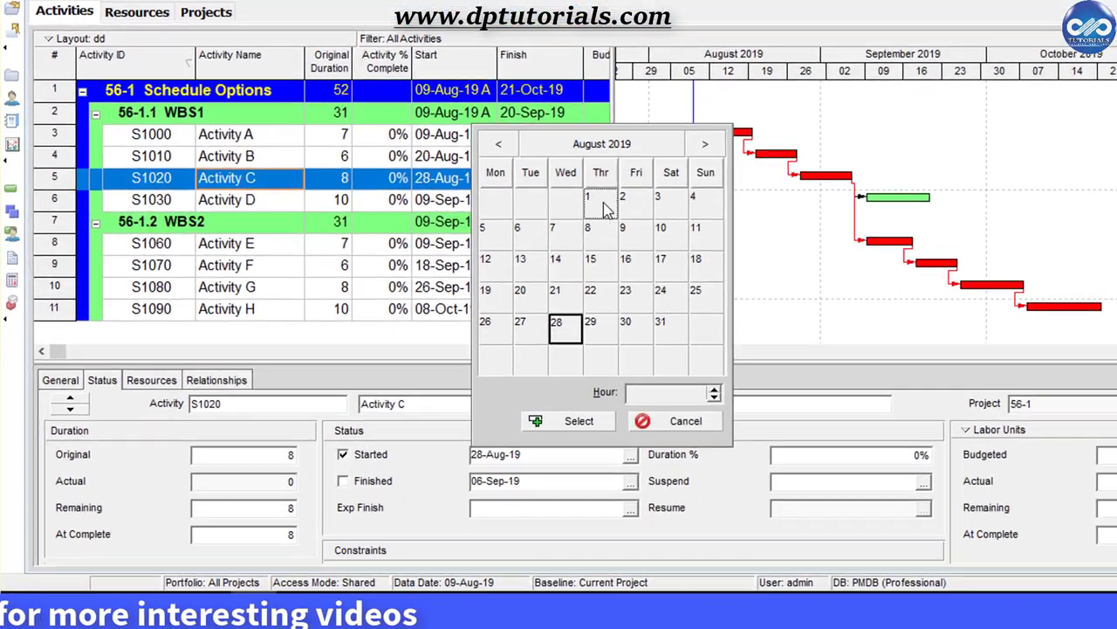
{"action": "left_click", "coordinate": [554, 245]}
{"action": "left_click", "coordinate": [524, 436]}
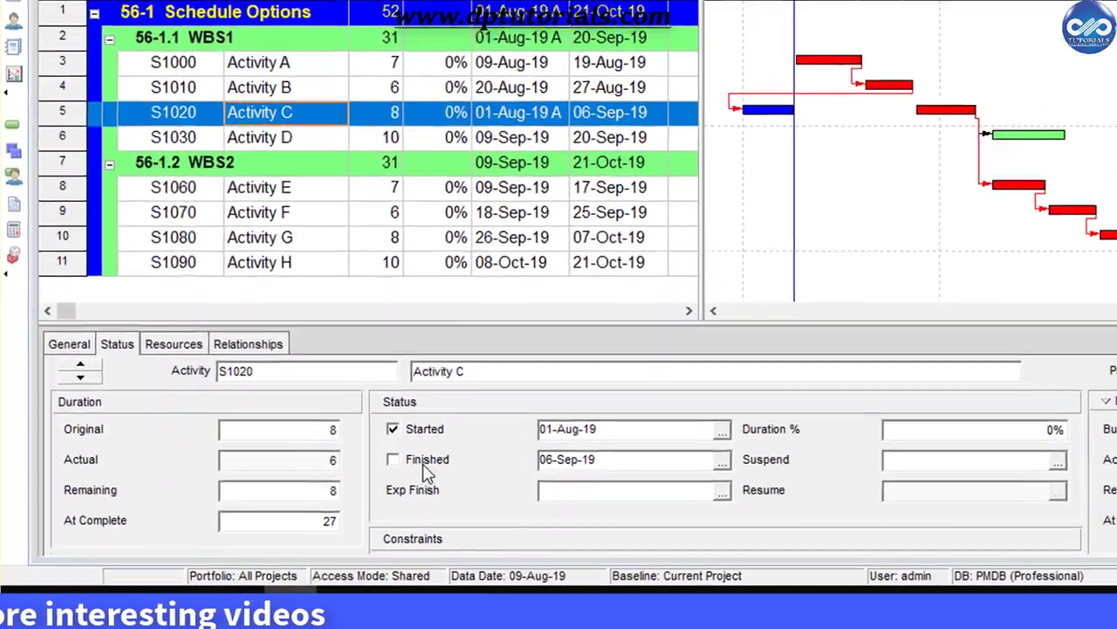
{"action": "left_click", "coordinate": [426, 463]}
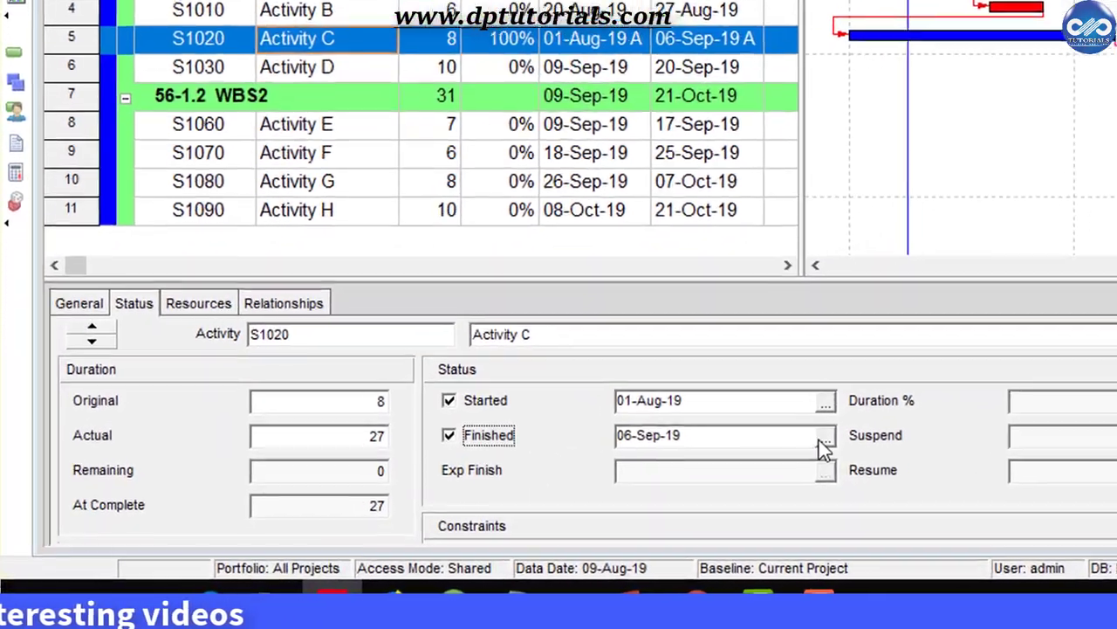
{"action": "left_click", "coordinate": [721, 460]}
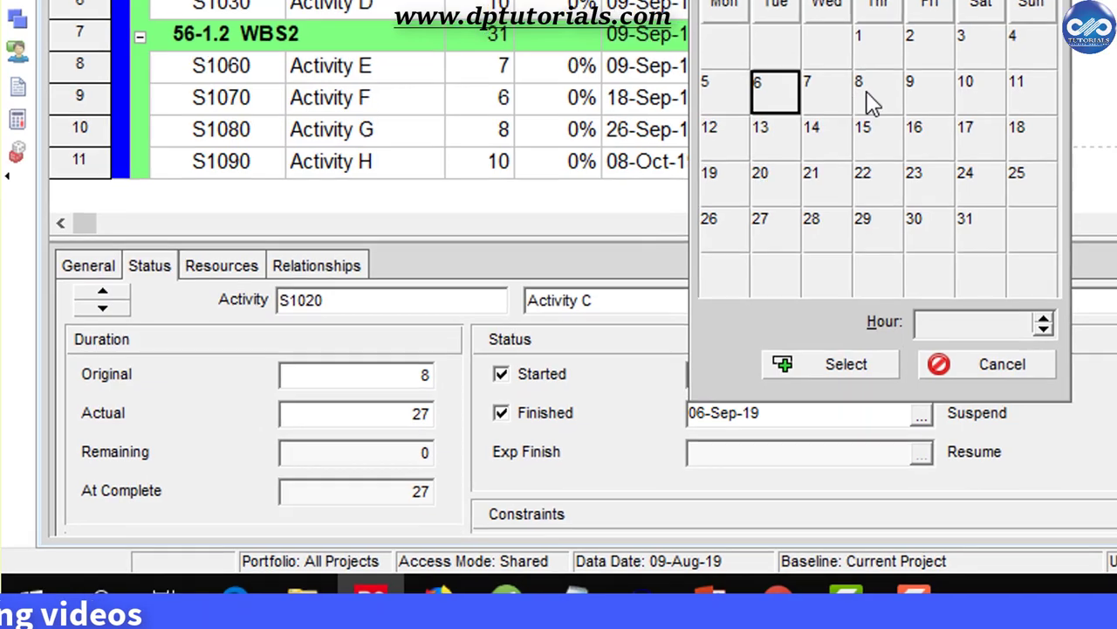
{"action": "left_click", "coordinate": [860, 103]}
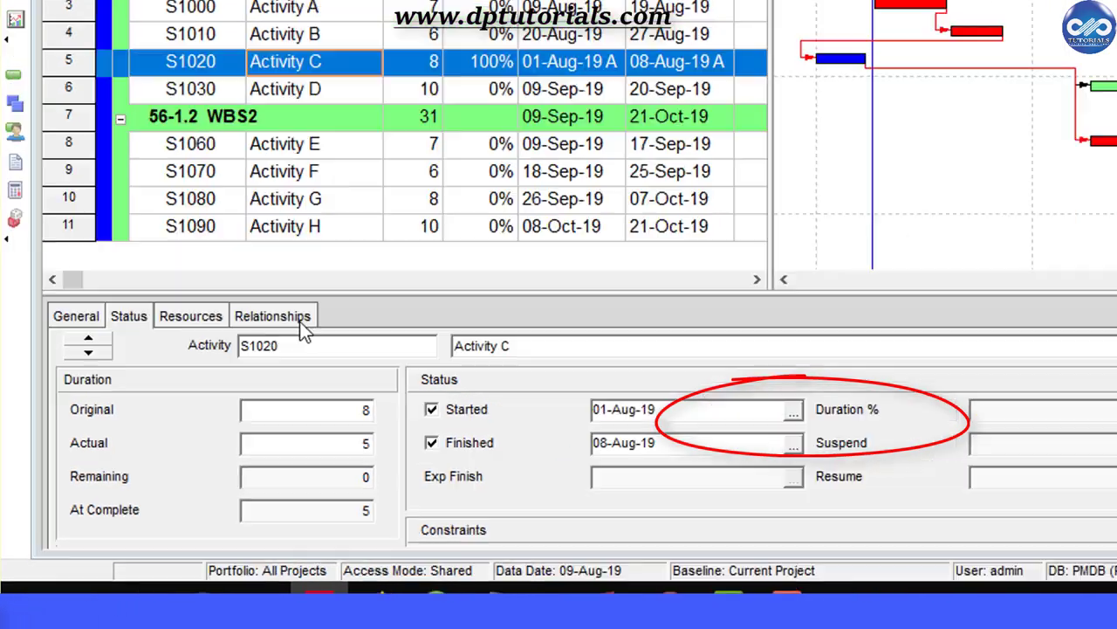
- Review Activity C's links to B, D and E, then open the Schedule dialog at lower left
{"action": "left_click", "coordinate": [325, 256]}
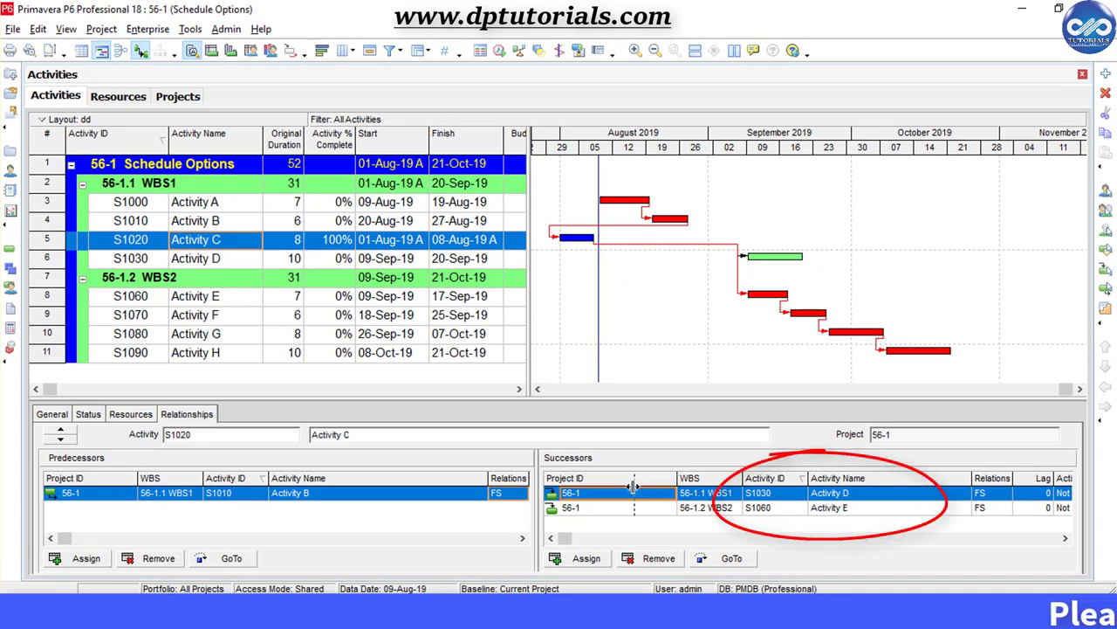
{"action": "left_click", "coordinate": [499, 51]}
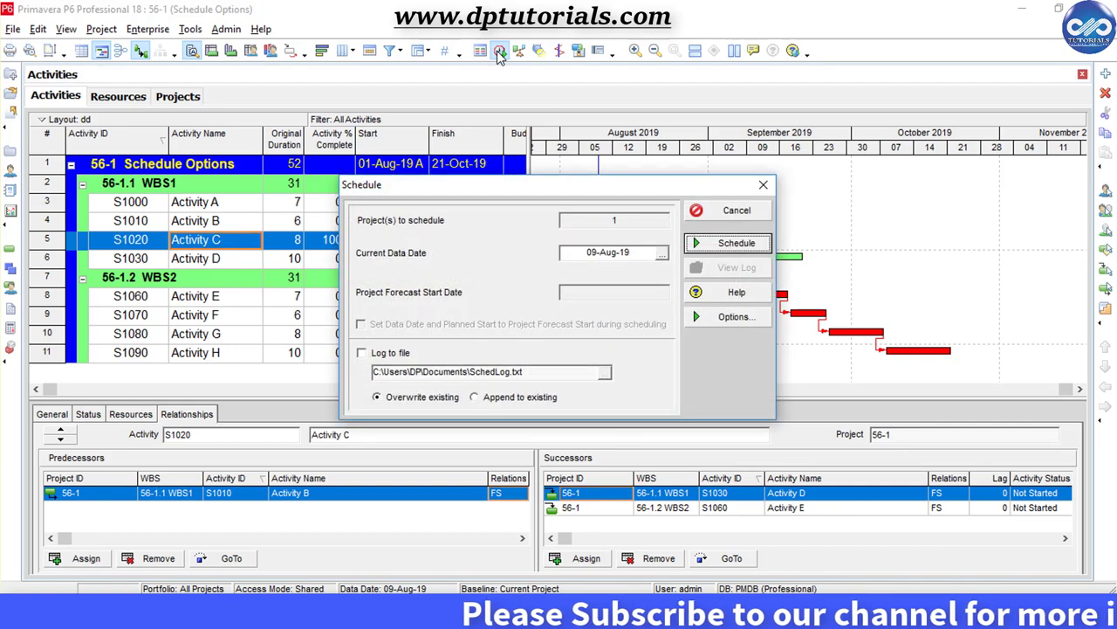
{"action": "left_click_drag", "start_coordinate": [502, 185], "coordinate": [233, 322]}
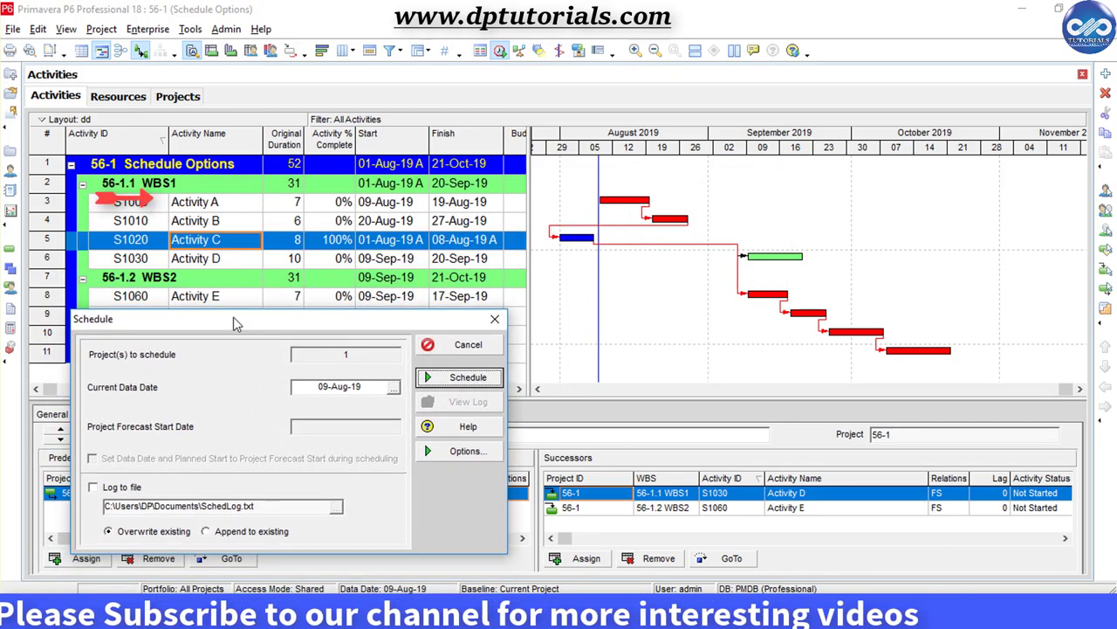
- Open Schedule Options and confirm progressed activities use Retained Logic
{"action": "left_click", "coordinate": [463, 452]}
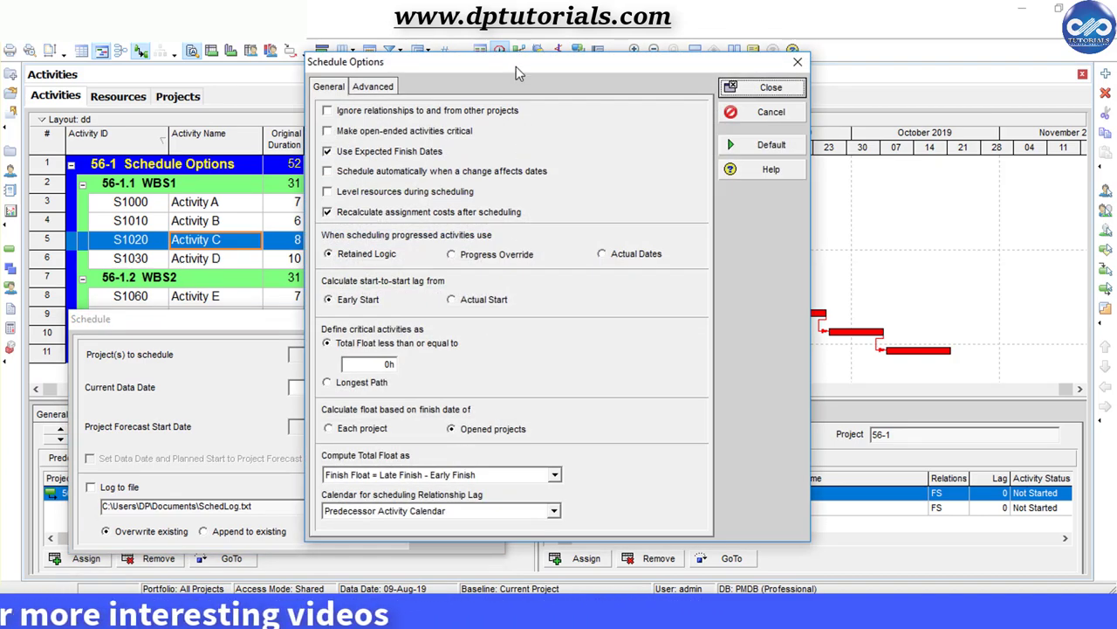
{"action": "left_click_drag", "start_coordinate": [515, 65], "coordinate": [205, 62]}
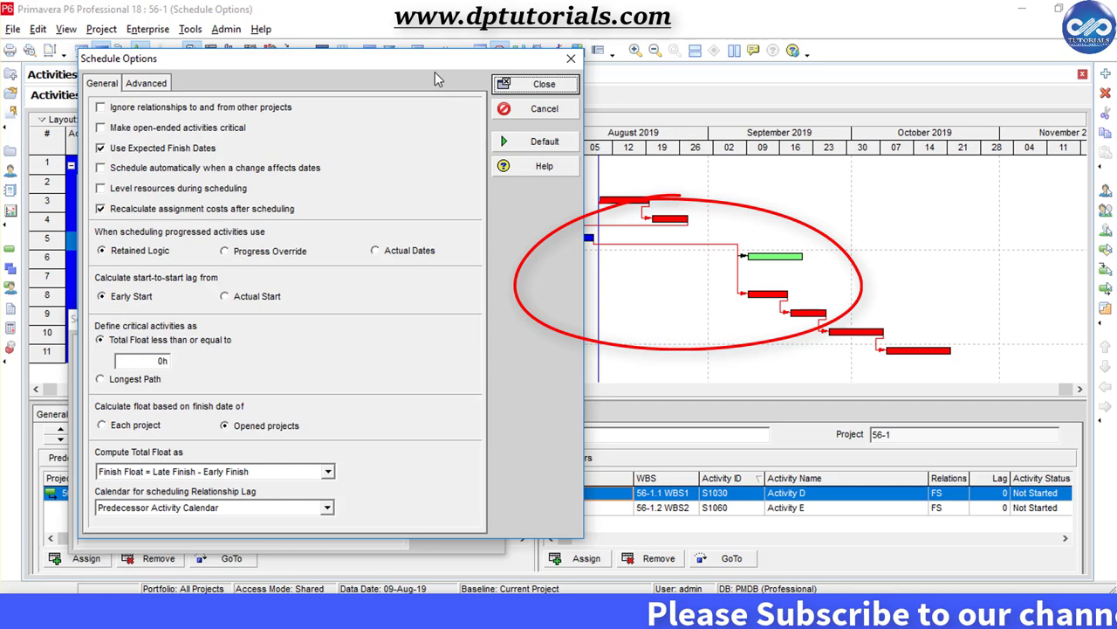
{"action": "left_click_drag", "start_coordinate": [434, 64], "coordinate": [353, 64]}
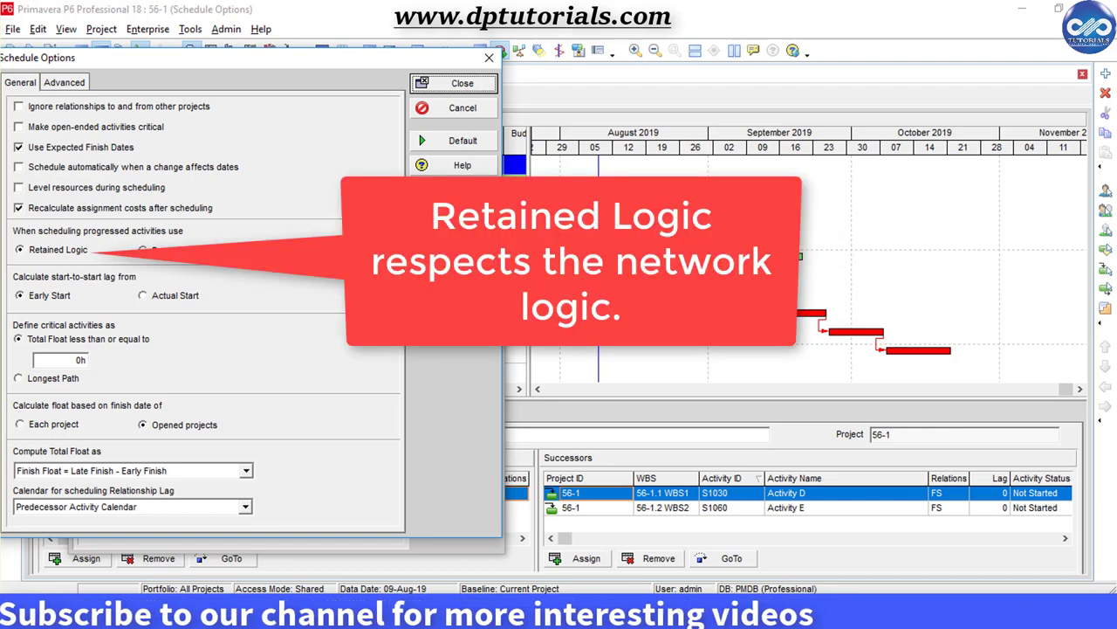
{"action": "left_click_drag", "start_coordinate": [329, 56], "coordinate": [364, 51]}
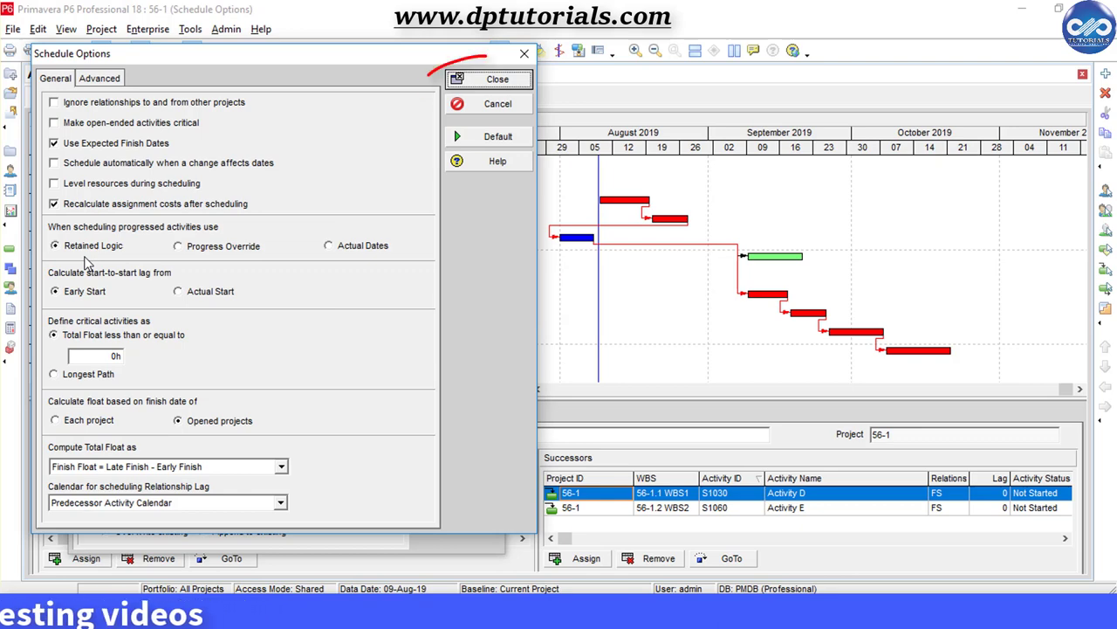
- Reschedule with Retained Logic so D and E start 28-Aug-19 and the project ends 09-Oct-19
{"action": "left_click", "coordinate": [498, 81]}
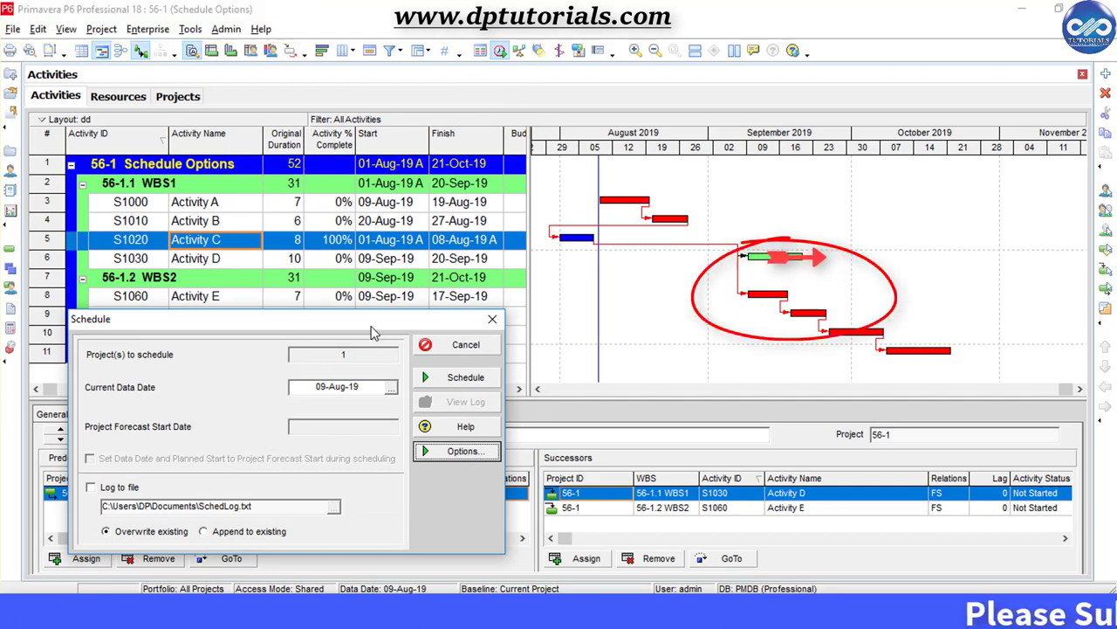
{"action": "left_click_drag", "start_coordinate": [371, 330], "coordinate": [372, 302]}
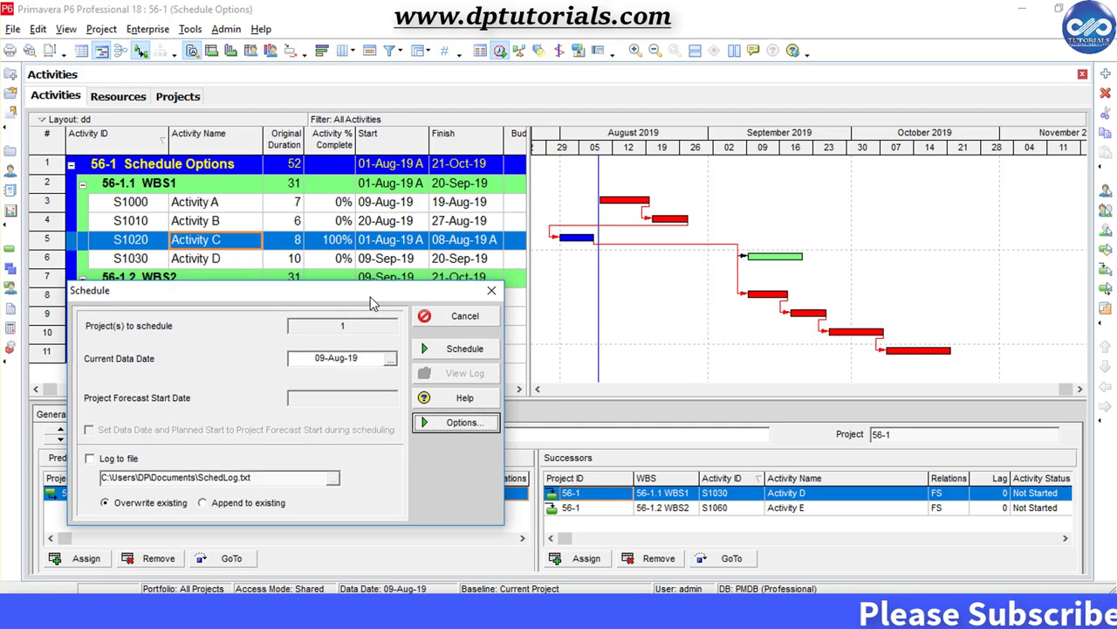
{"action": "left_click", "coordinate": [465, 349]}
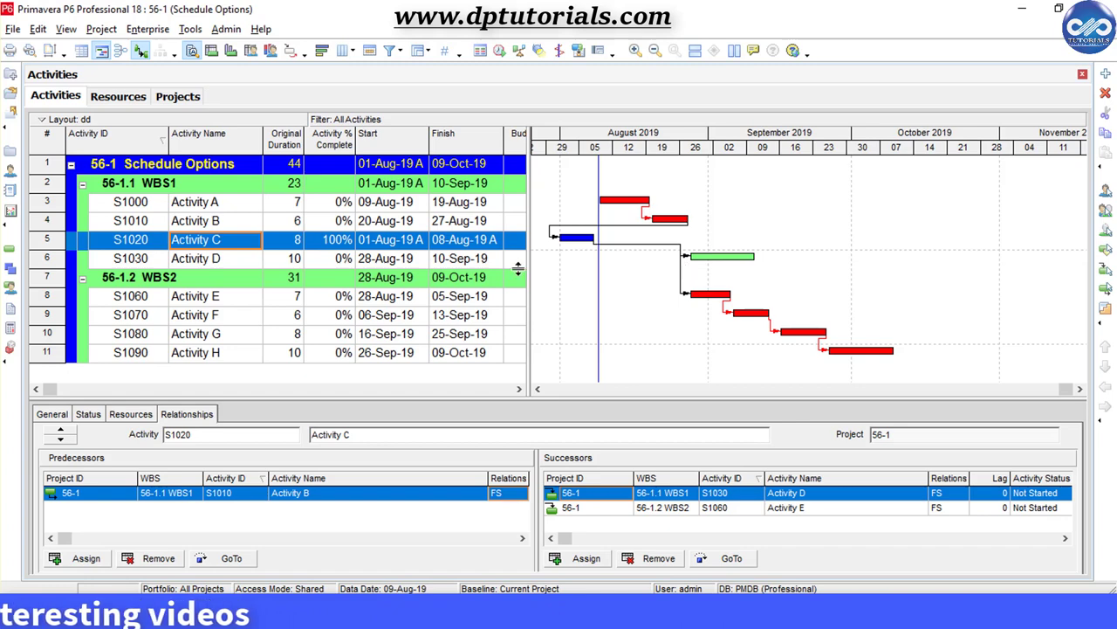
- Check Activities D and E's new dates and relationships
{"action": "left_click", "coordinate": [406, 262]}
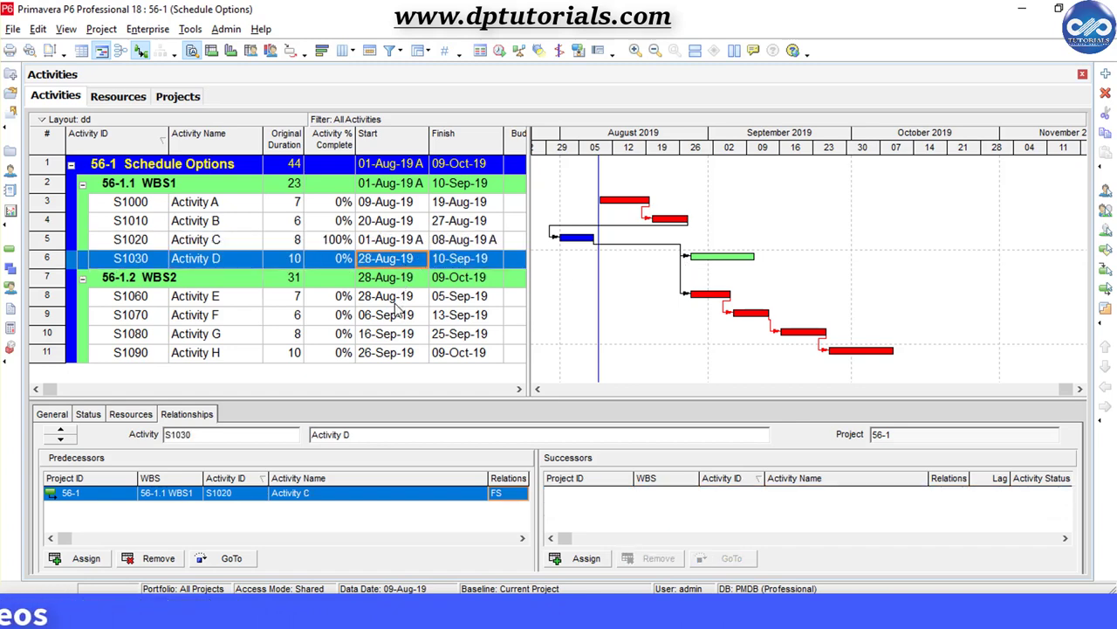
{"action": "left_click", "coordinate": [397, 302]}
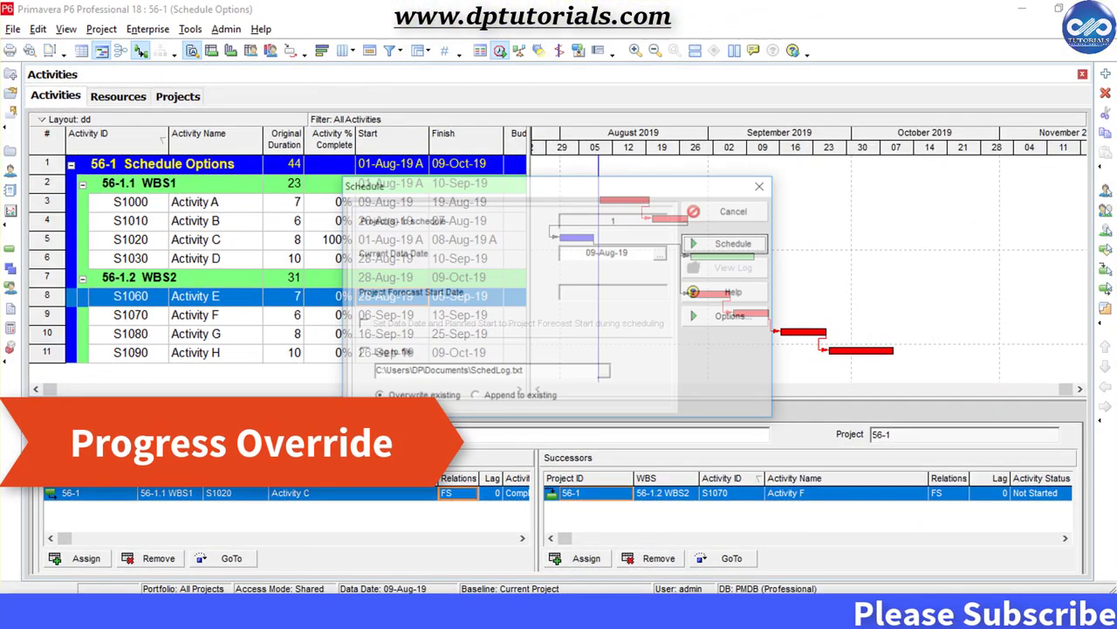
- Switch progressed activity scheduling to Progress Override in Schedule Options
{"action": "left_click_drag", "start_coordinate": [620, 192], "coordinate": [312, 355]}
{"action": "left_click", "coordinate": [426, 476]}
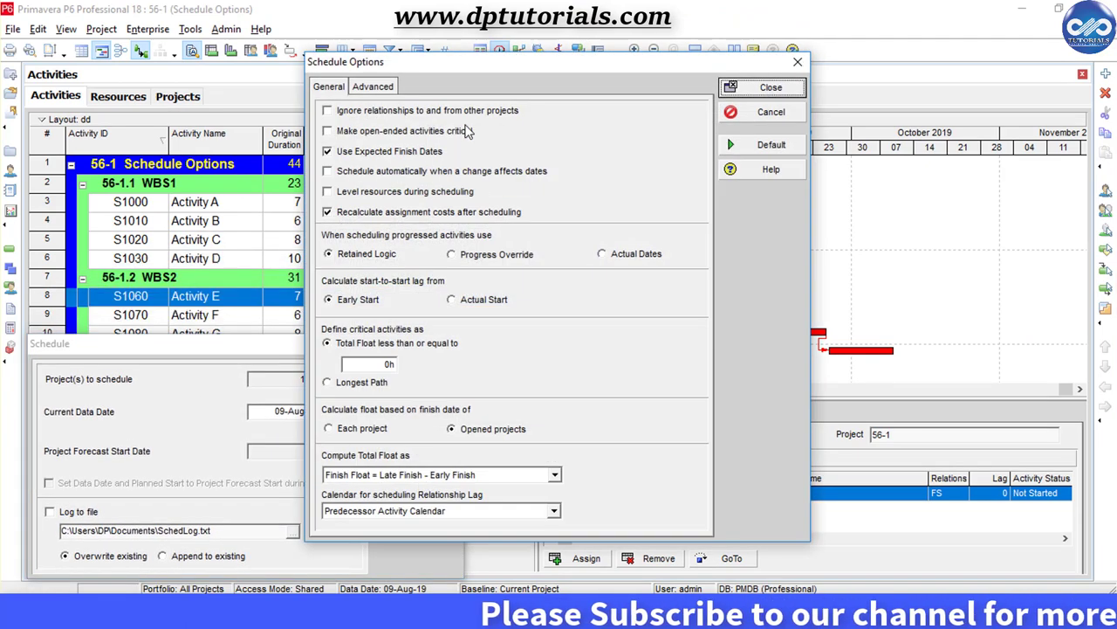
{"action": "left_click_drag", "start_coordinate": [461, 64], "coordinate": [257, 100]}
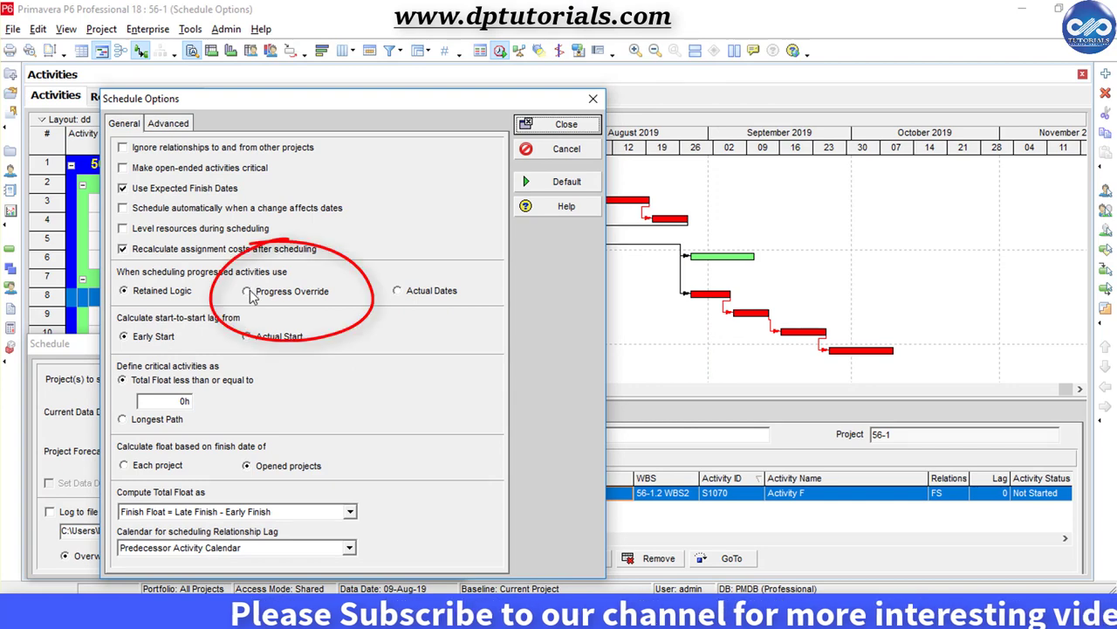
{"action": "left_click", "coordinate": [249, 293]}
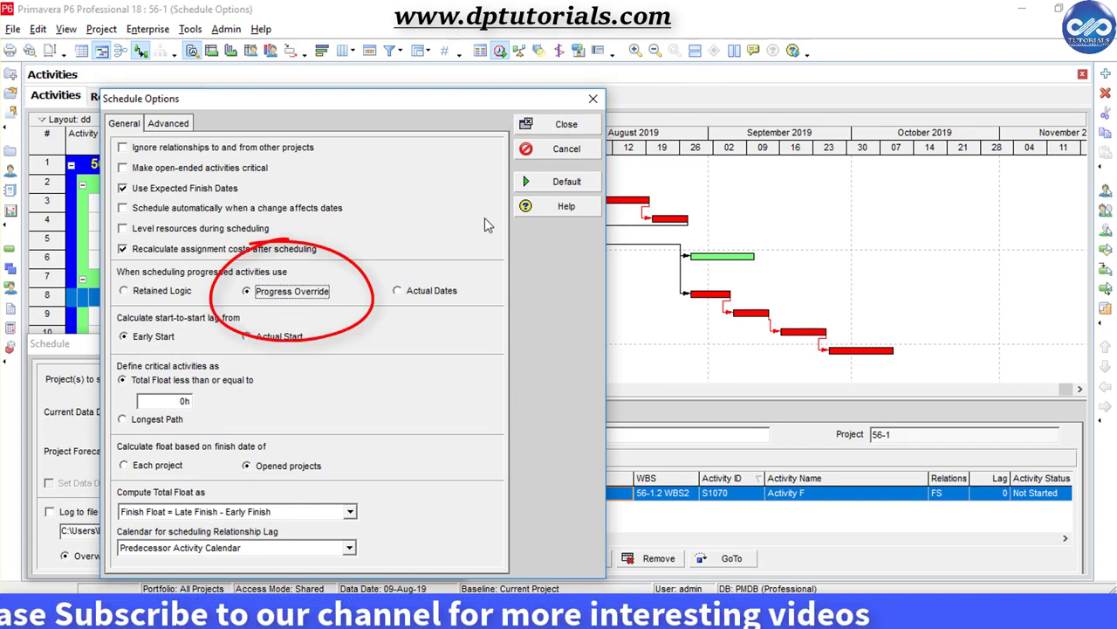
{"action": "left_click", "coordinate": [566, 124]}
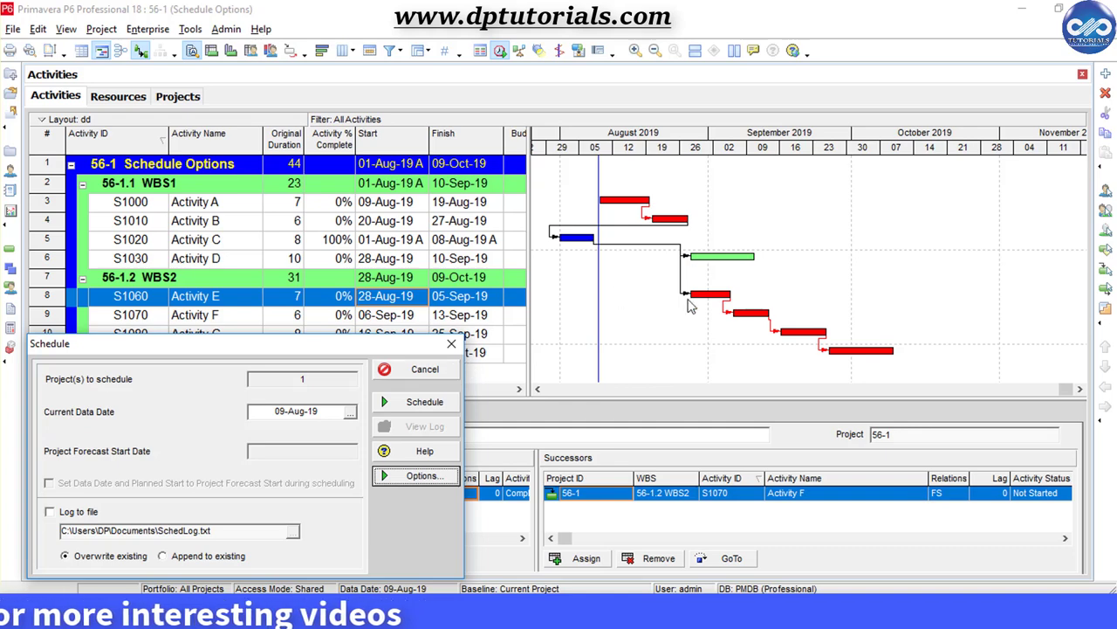
- Reschedule with Progress Override and compare D and E, now starting 09-Aug-19, finishing 20-Sep-19
{"action": "left_click", "coordinate": [412, 403]}
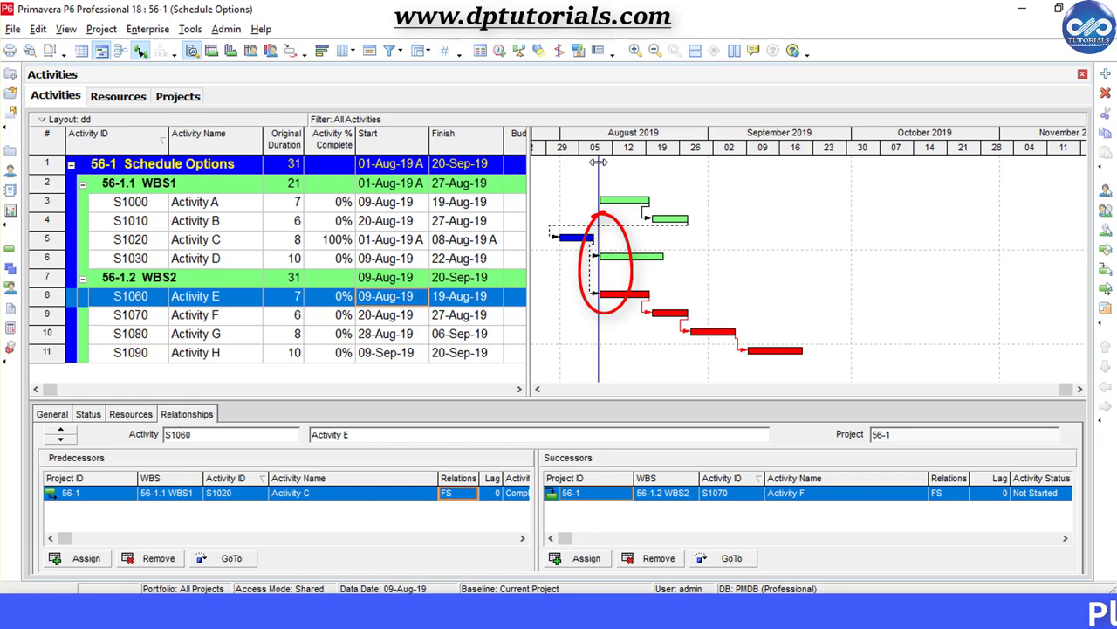
{"action": "left_click", "coordinate": [405, 260]}
{"action": "left_click", "coordinate": [405, 299]}
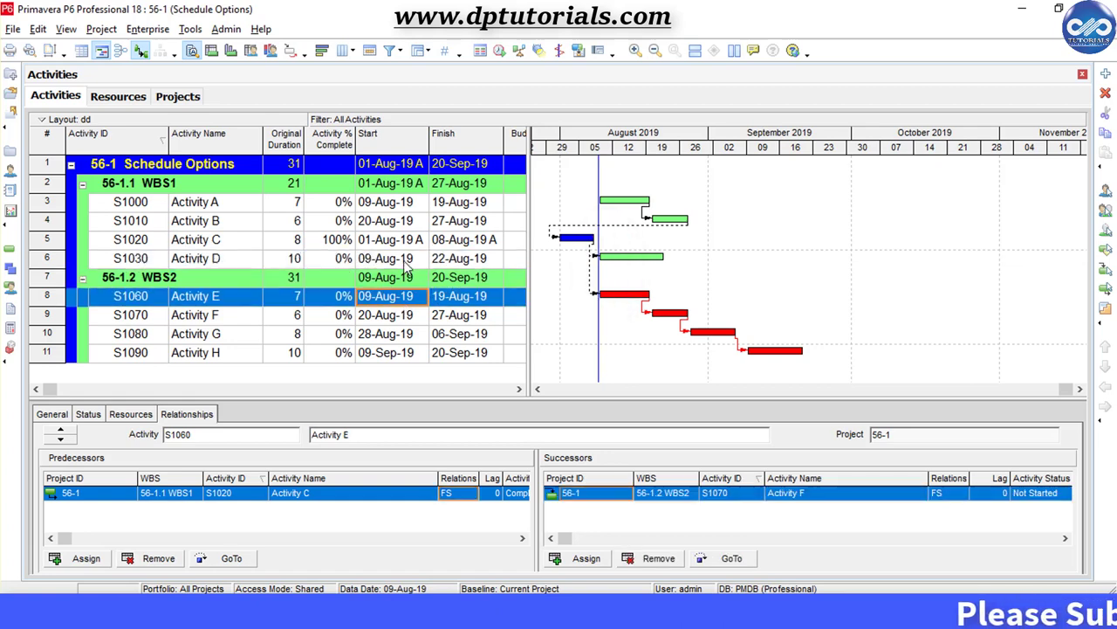
{"action": "left_click", "coordinate": [406, 262]}
{"action": "left_click", "coordinate": [408, 298]}
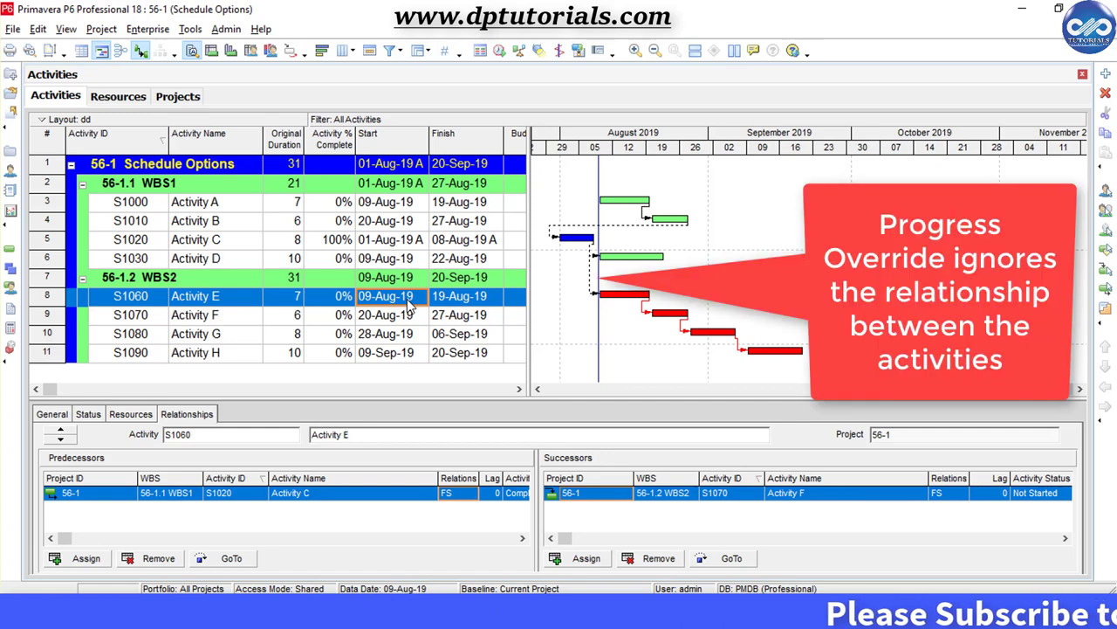